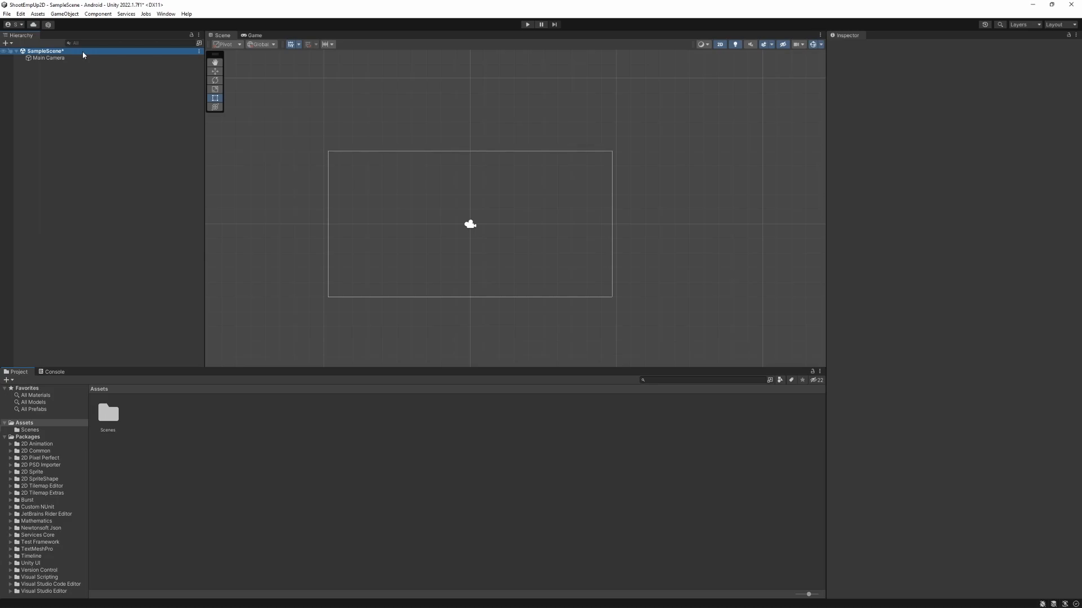
Save SampleScene and select the Main Camera to show its properties.
key(ctrl+s)
click(79, 61)
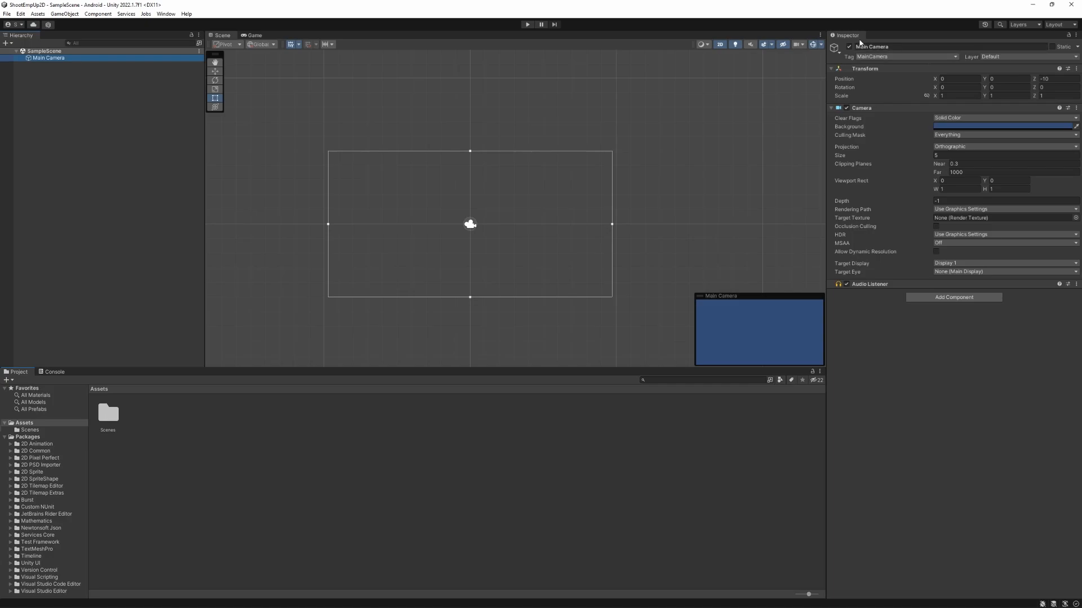
Examine the Main Camera's name, active state and icon choices without altering them.
click(902, 46)
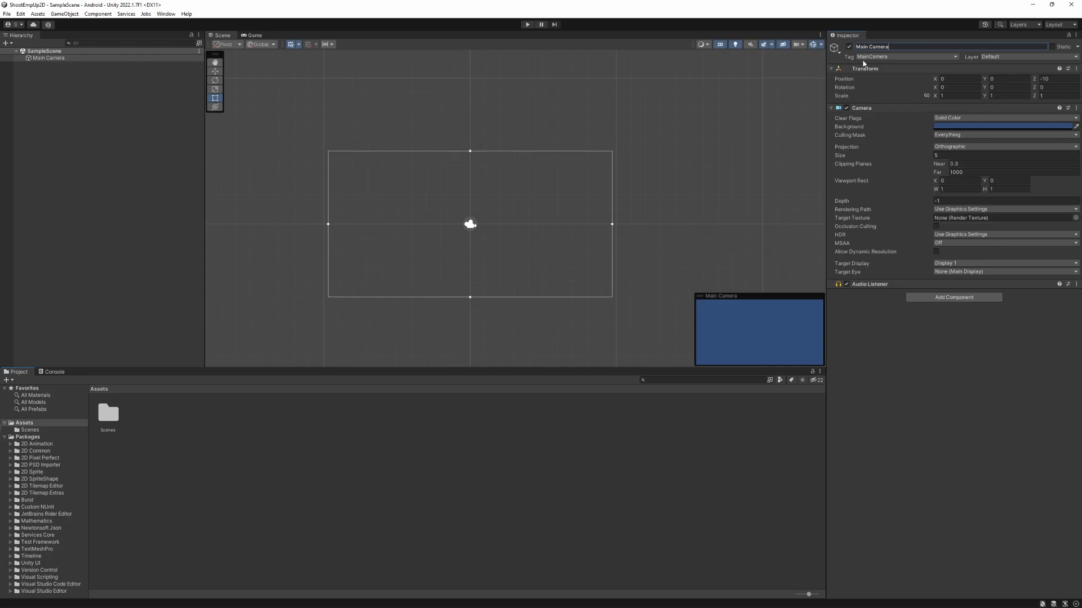
click(848, 47)
click(849, 46)
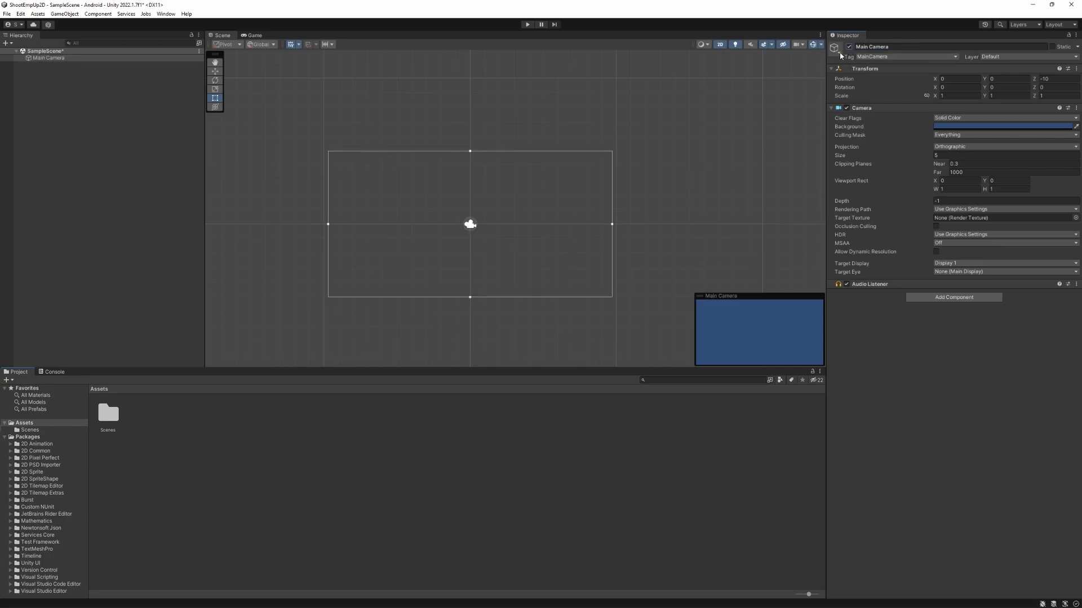
click(838, 52)
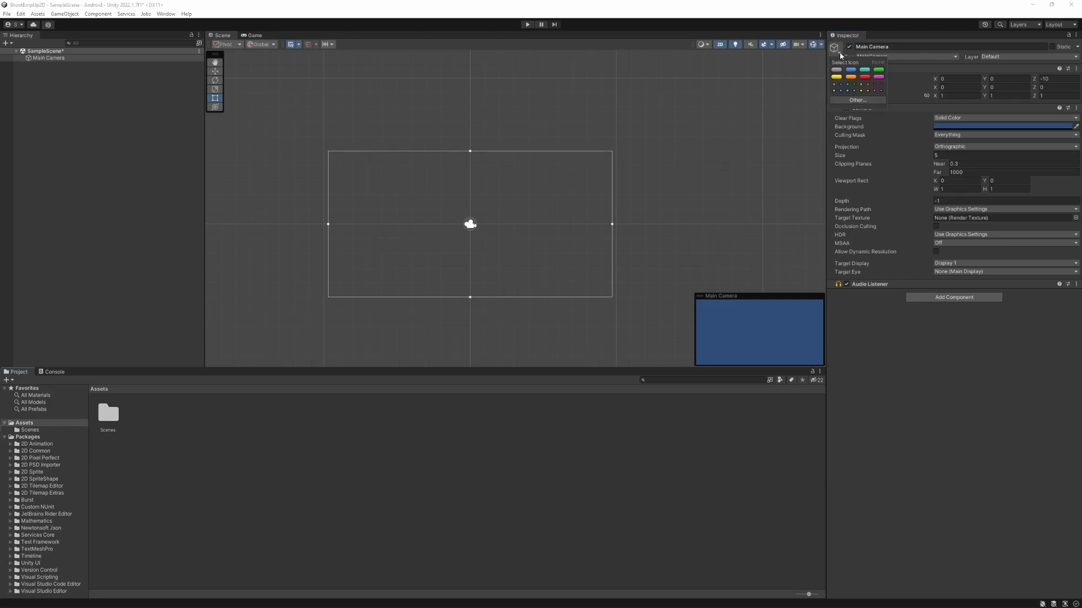
click(863, 78)
key(Escape)
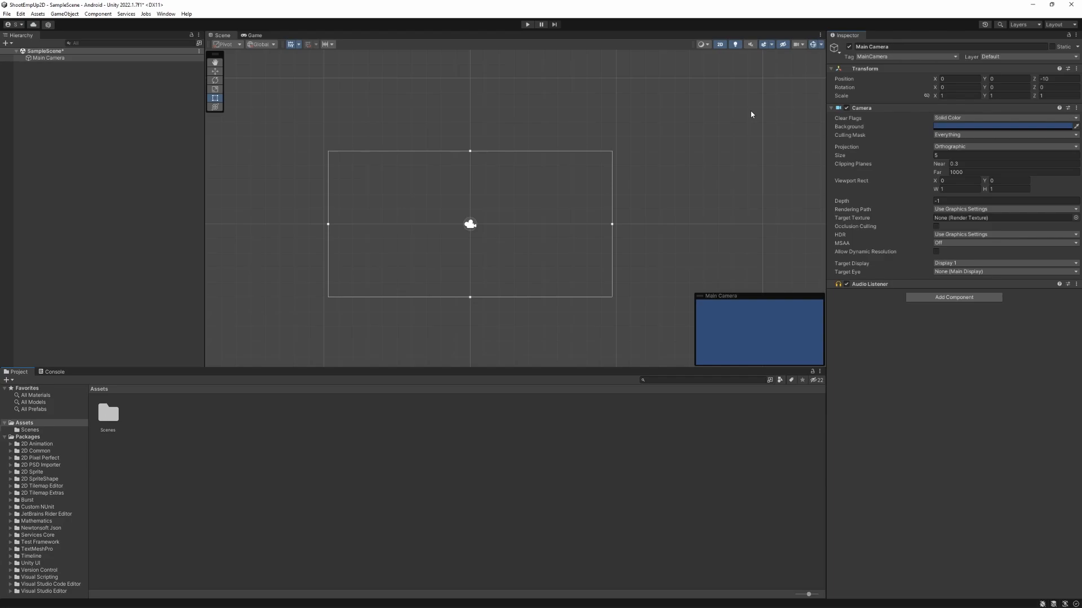
Review the tag and layer options available for the Main Camera.
click(882, 57)
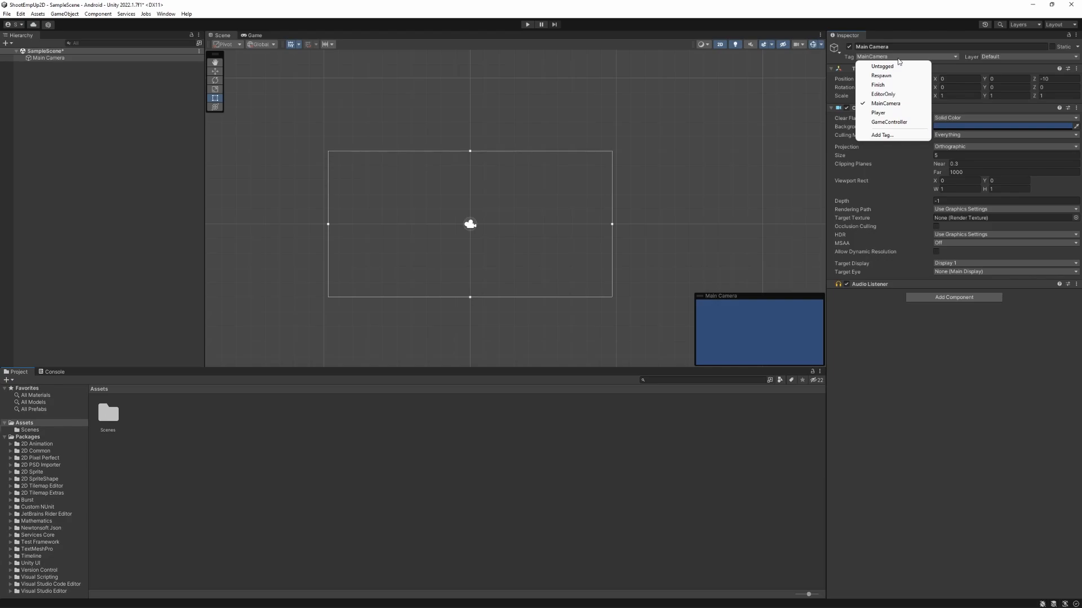
click(898, 58)
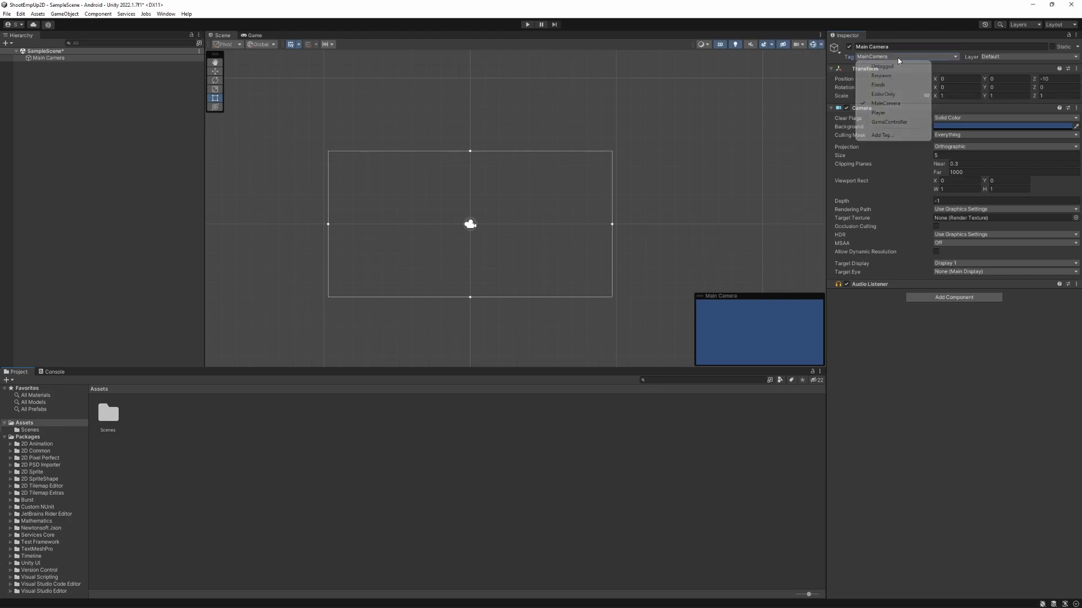
click(993, 58)
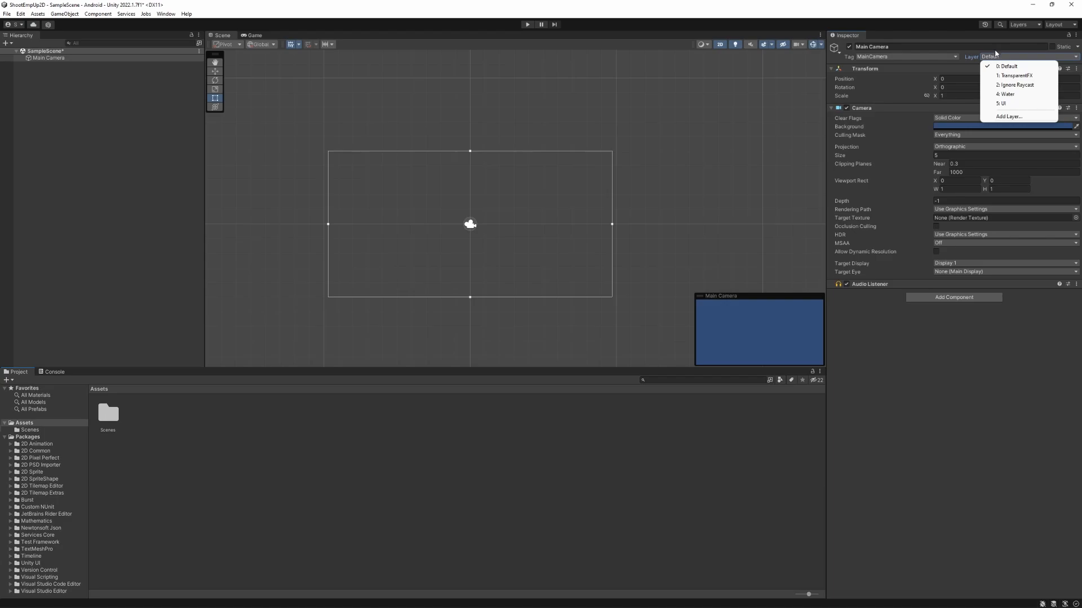
click(997, 57)
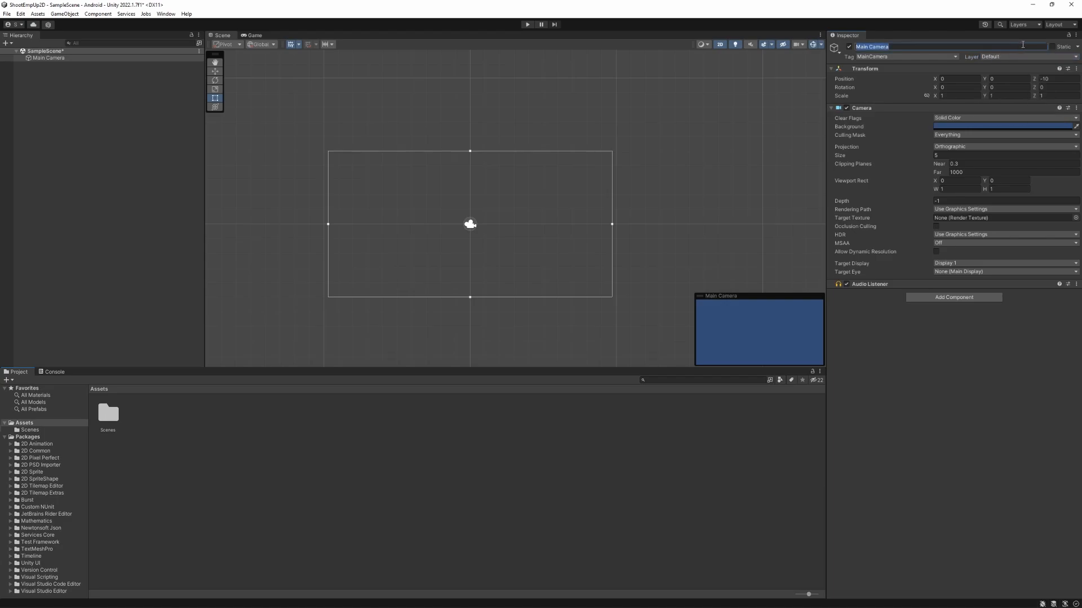
Inspect the Main Camera's Transform component and its Z position.
click(878, 69)
click(877, 70)
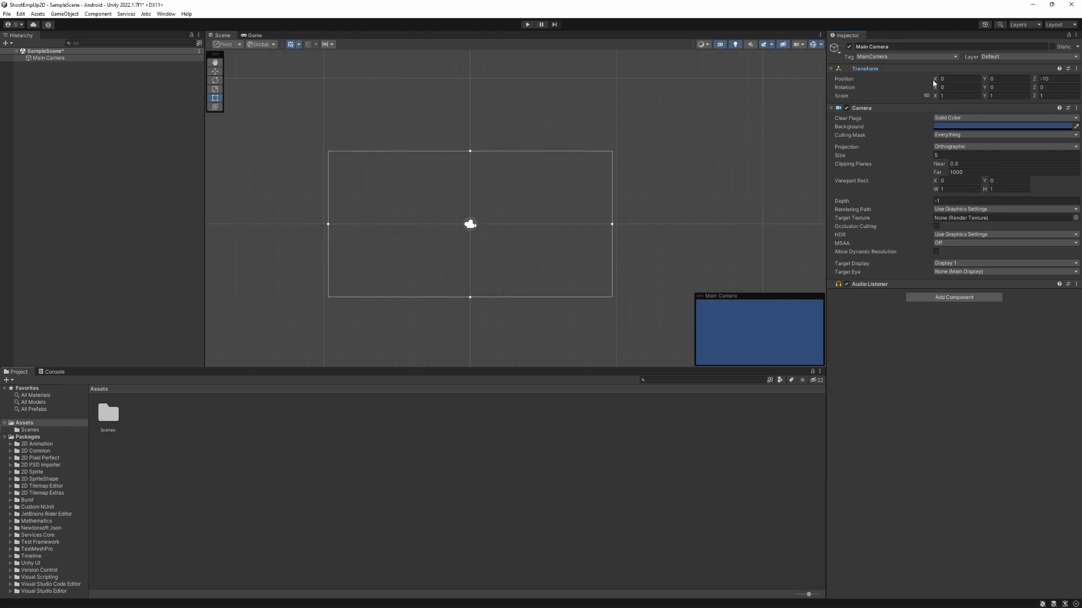
click(1057, 79)
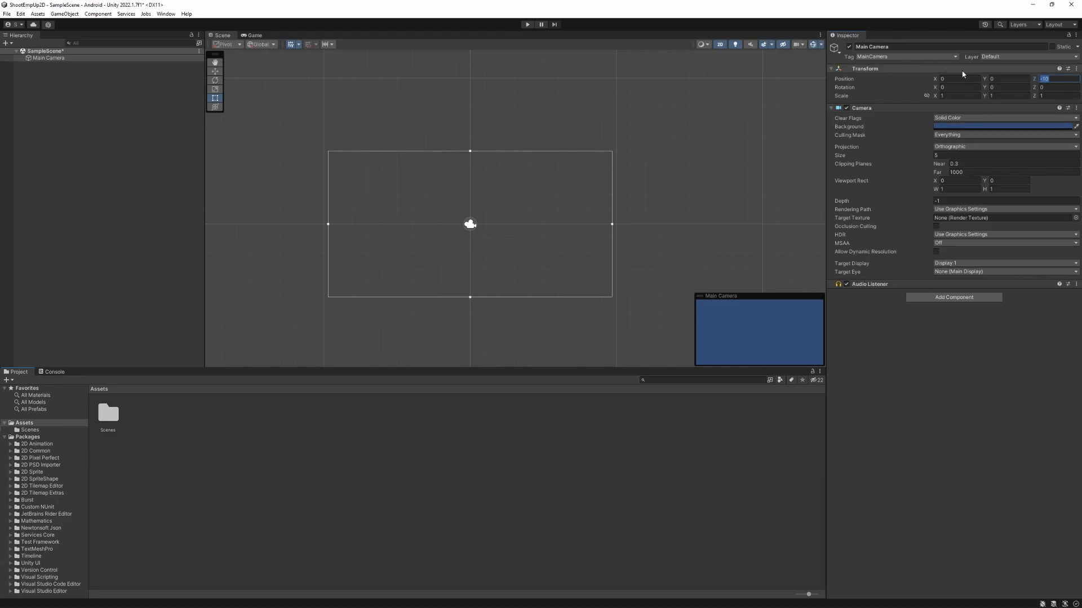
key(Return)
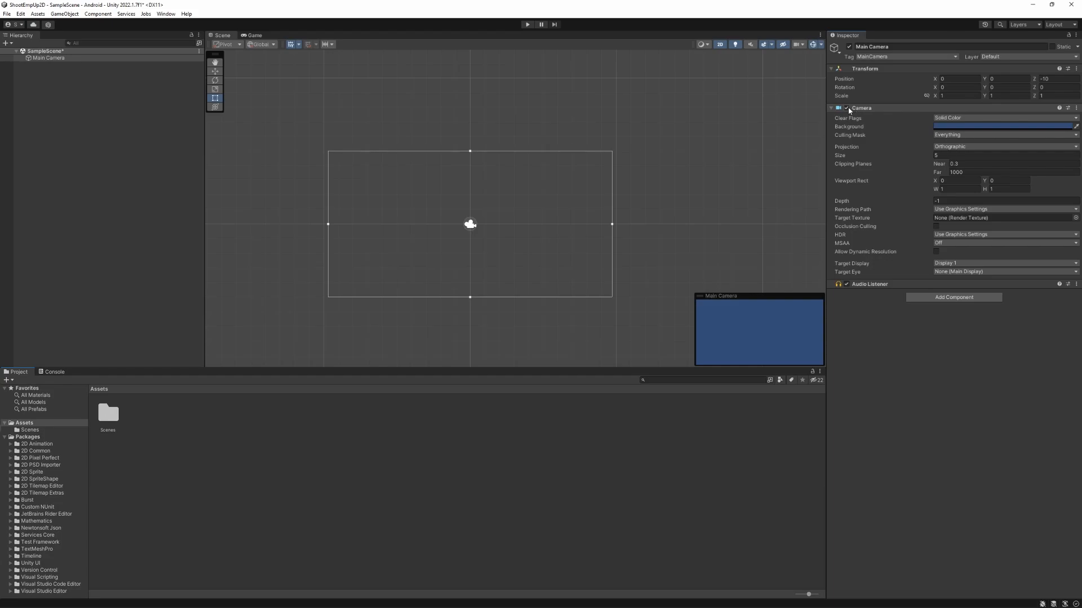
Change the Main Camera's background color to a very dark, near-black blue.
click(964, 127)
mouse_move(1000, 195)
mouse_down()
mouse_move(997, 183)
mouse_move(993, 214)
mouse_up()
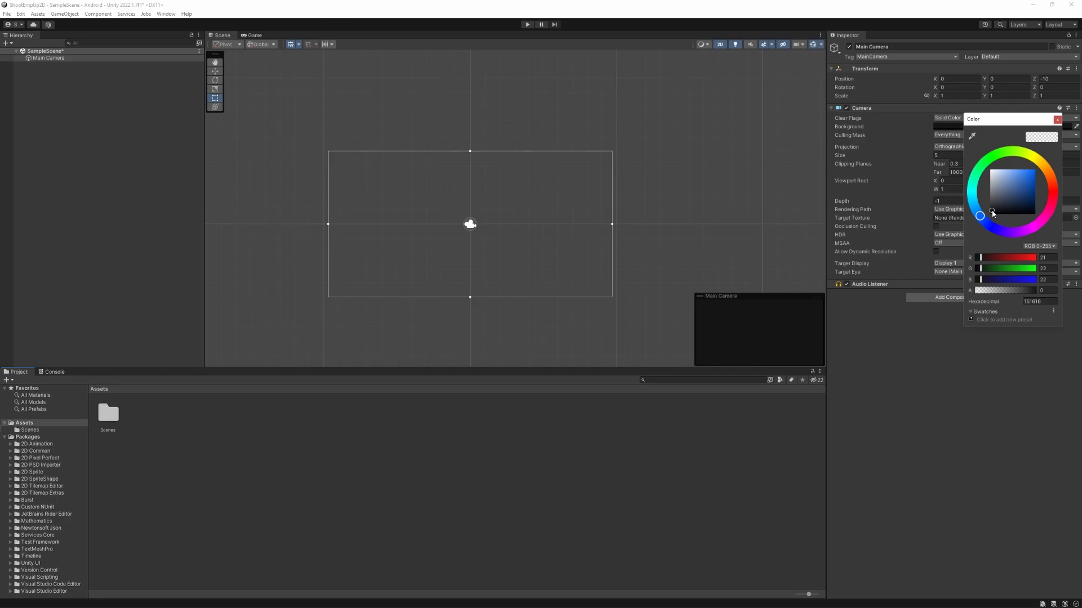
drag(993, 214, 998, 213)
click(1057, 119)
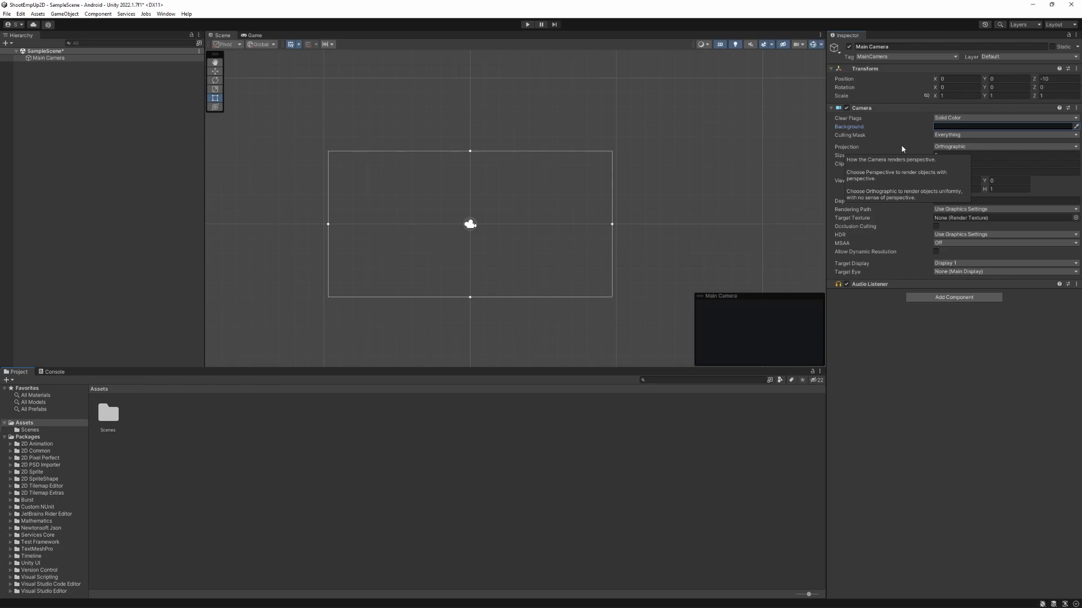
Check the camera's projection options and try out its orthographic size, ending with a size of 5.
click(957, 147)
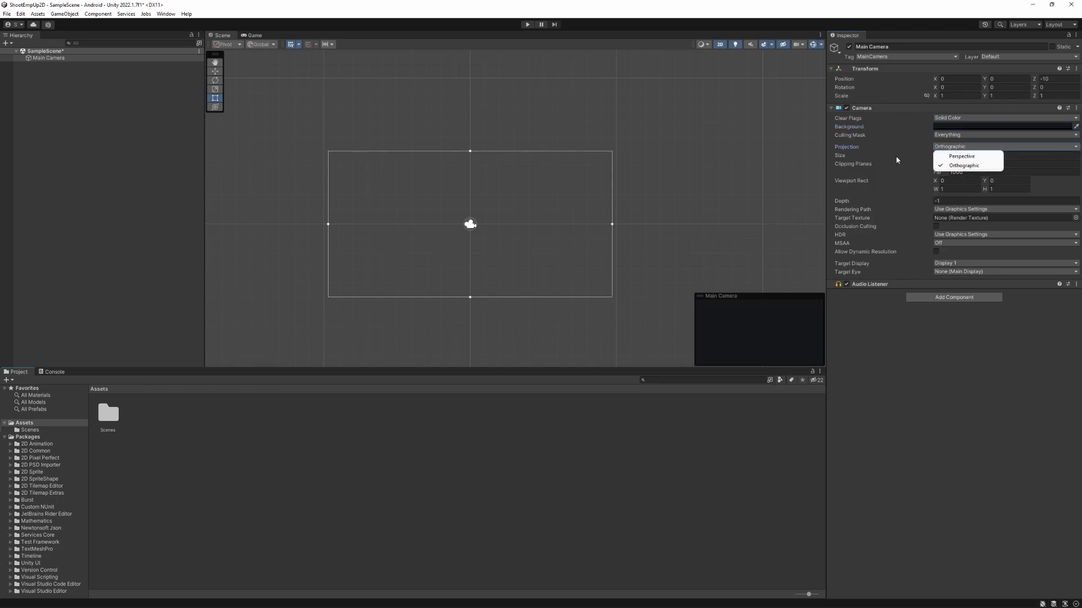
click(914, 160)
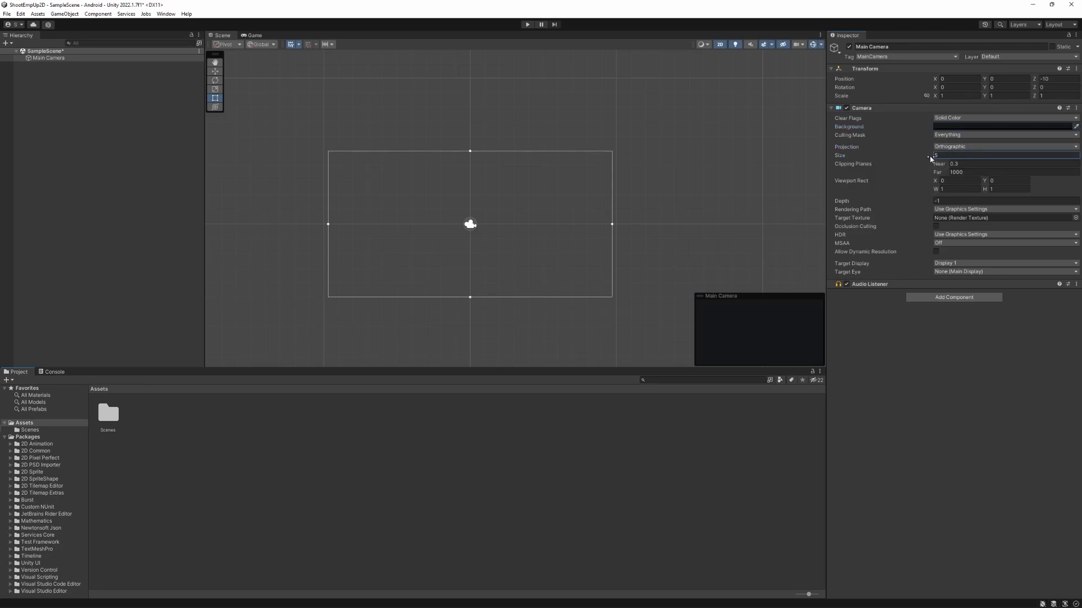
mouse_move(928, 156)
mouse_down()
mouse_move(915, 154)
mouse_move(939, 158)
mouse_move(923, 158)
mouse_up()
click(948, 155)
text(5)
Show the scene in 3D and set the Main Camera's far clipping plane to 10.
click(967, 163)
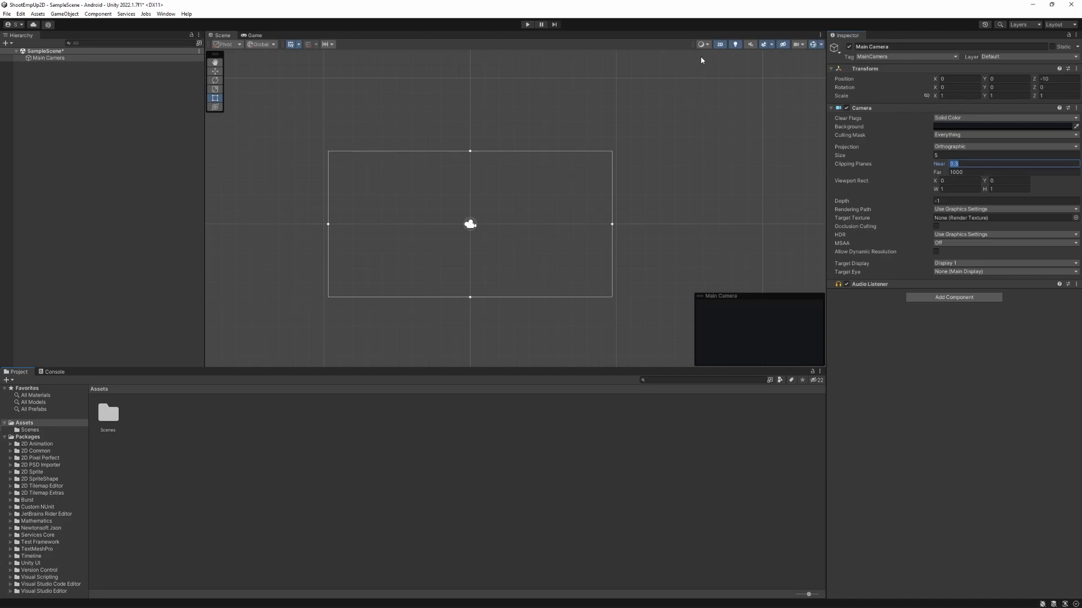
click(721, 45)
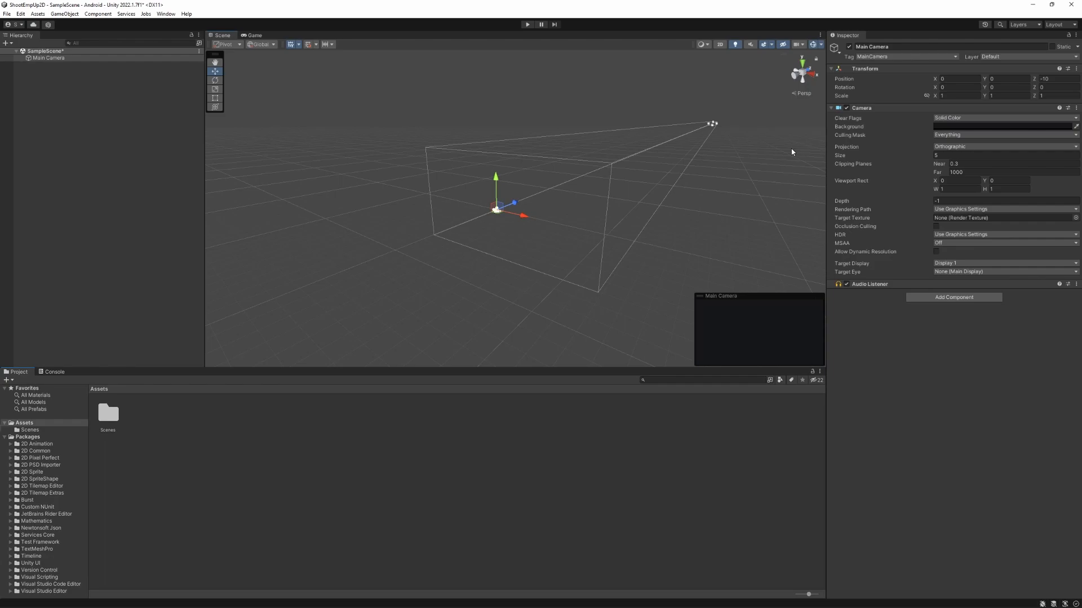
click(984, 173)
text(10)
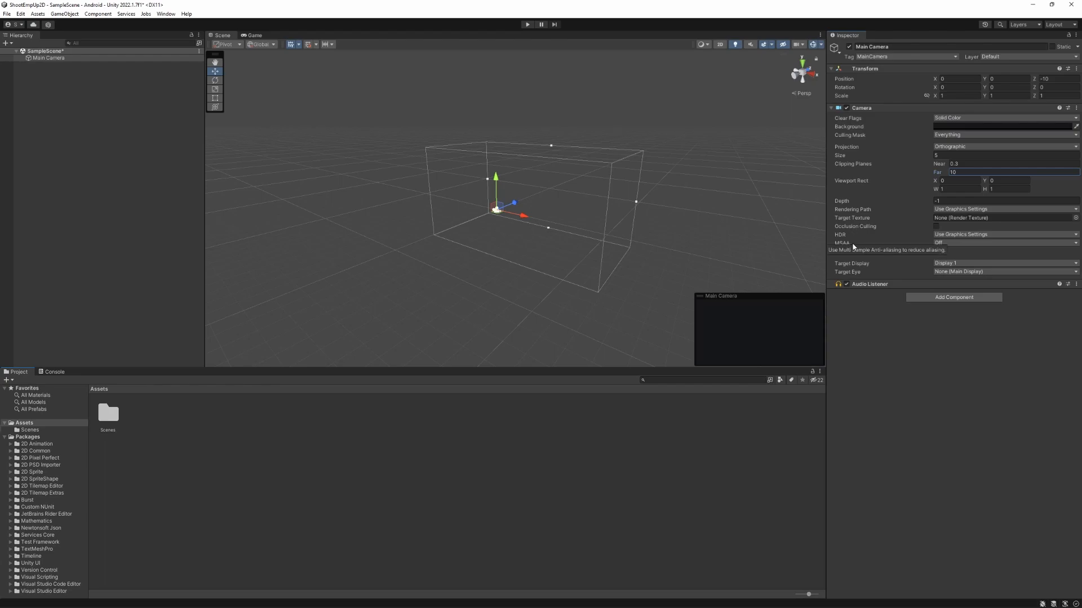
Look over the Audio Listener and the component categories that can be added, including the new script option.
click(854, 284)
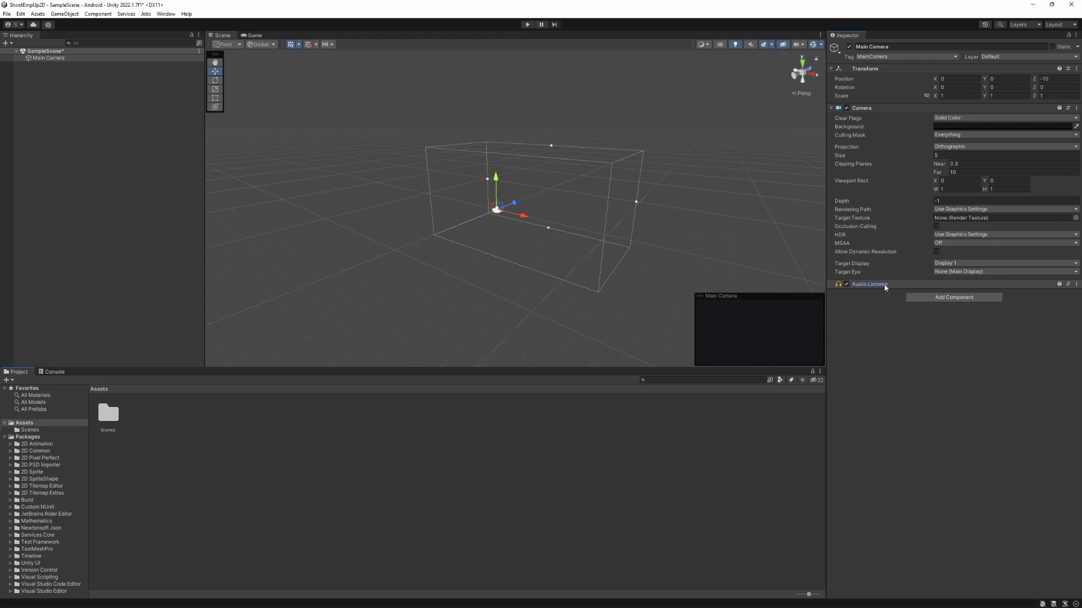
click(954, 299)
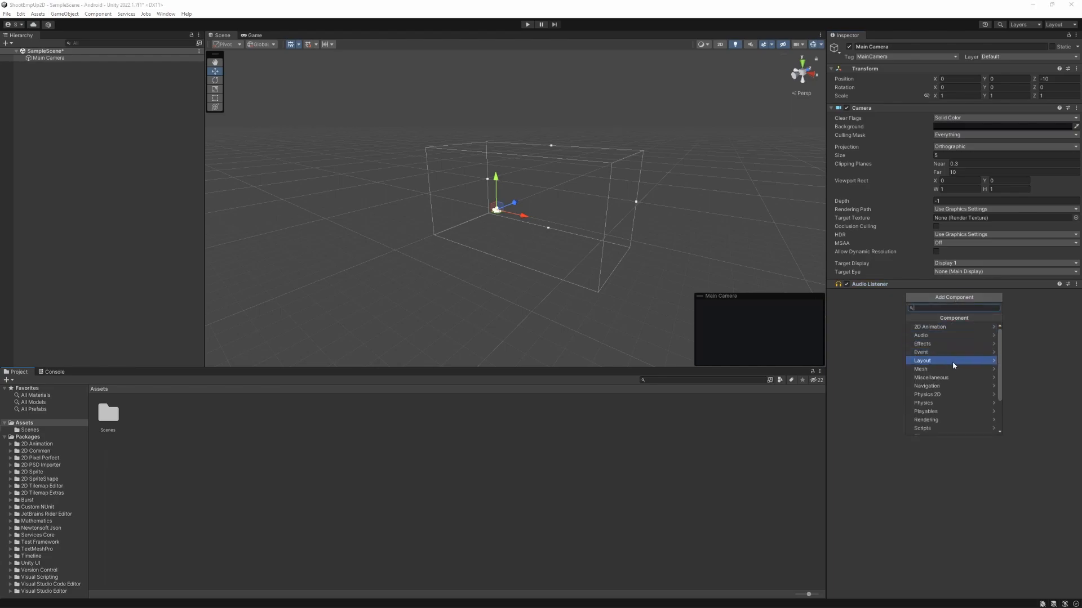
scroll(961, 393, down, 3)
scroll(957, 345, up, 2)
scroll(956, 345, down, 2)
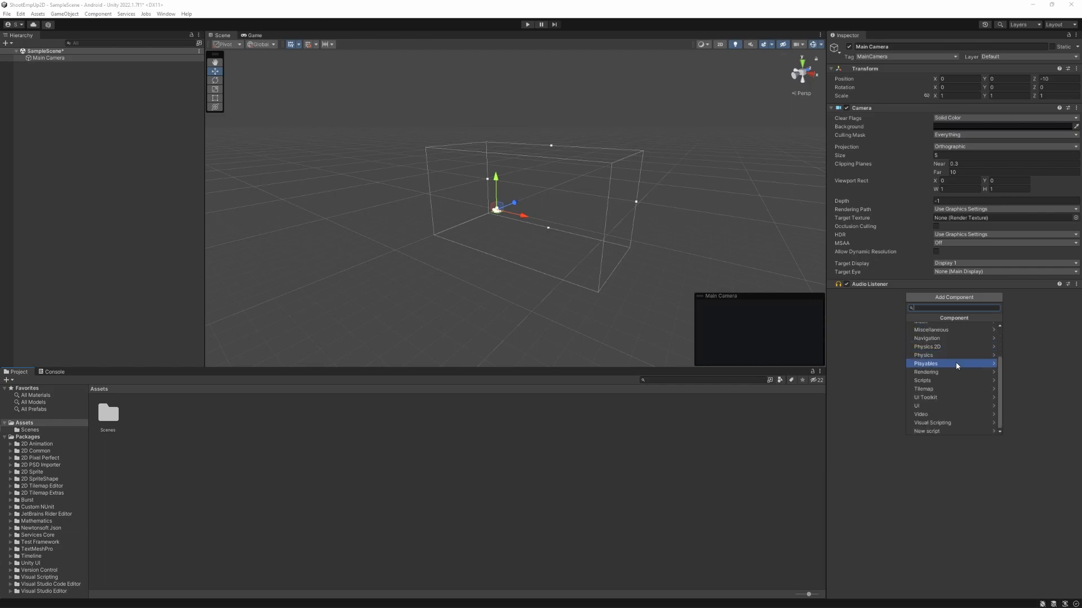
click(951, 431)
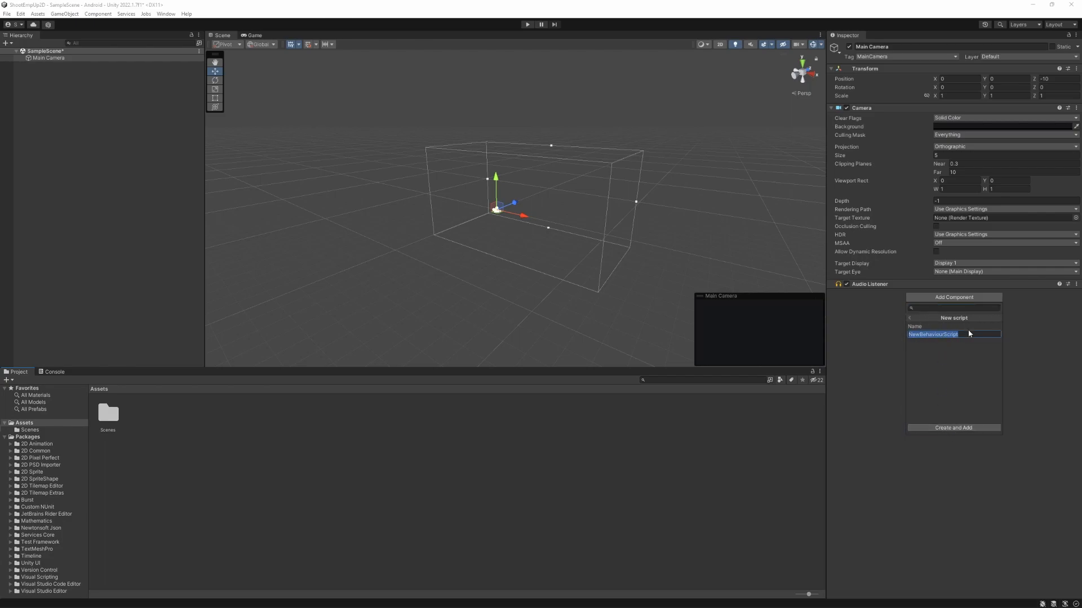
click(1017, 307)
Return the scene view to 2D with the Rect tool active.
click(721, 47)
key(t)
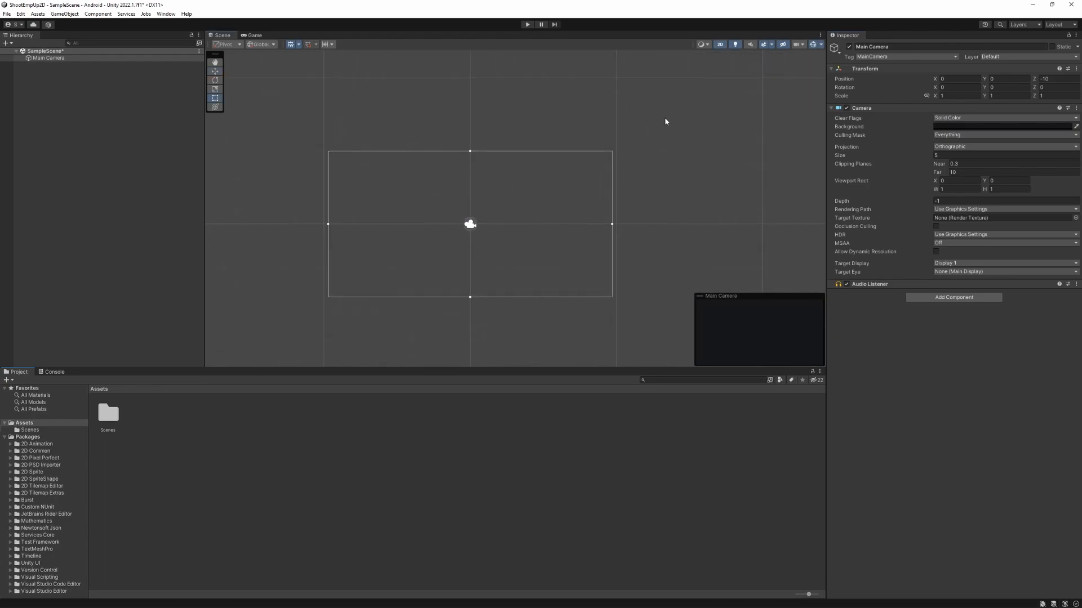